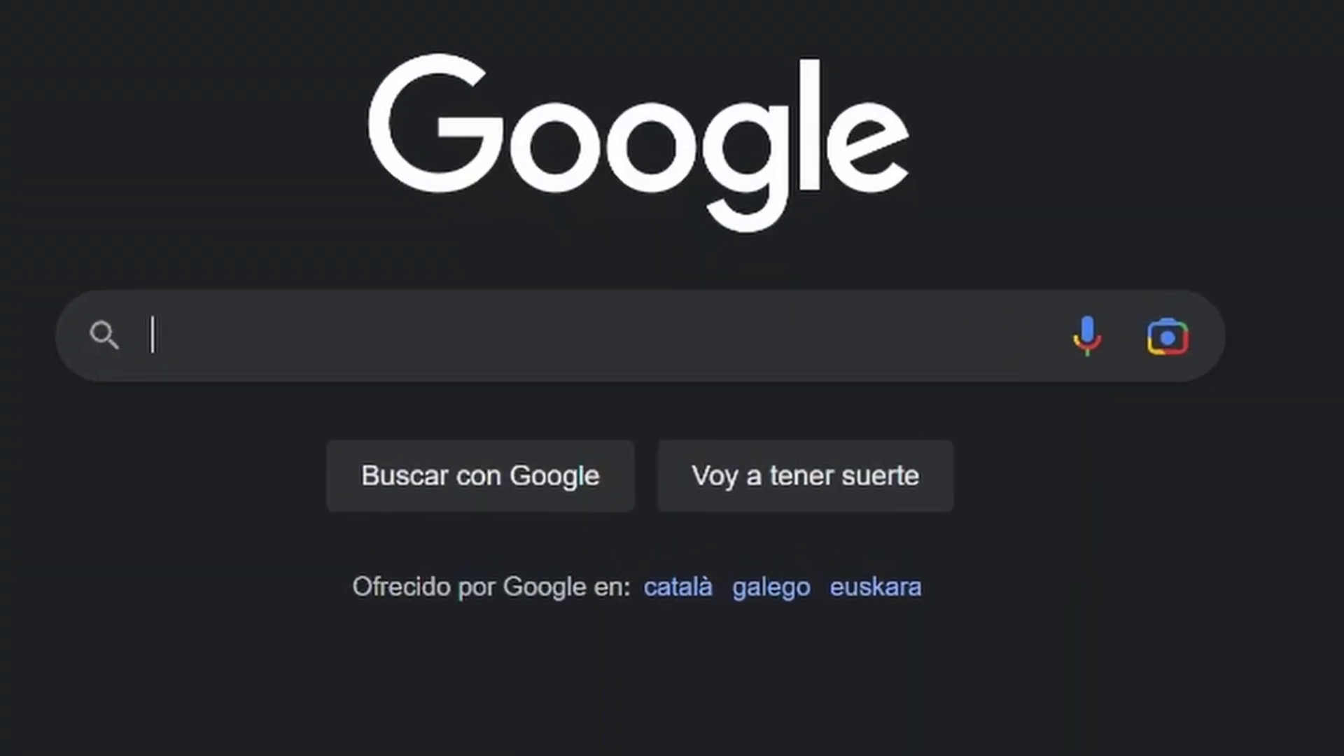
Search Google for 'bikes please'
{"action": "type", "text": "bikes please"}
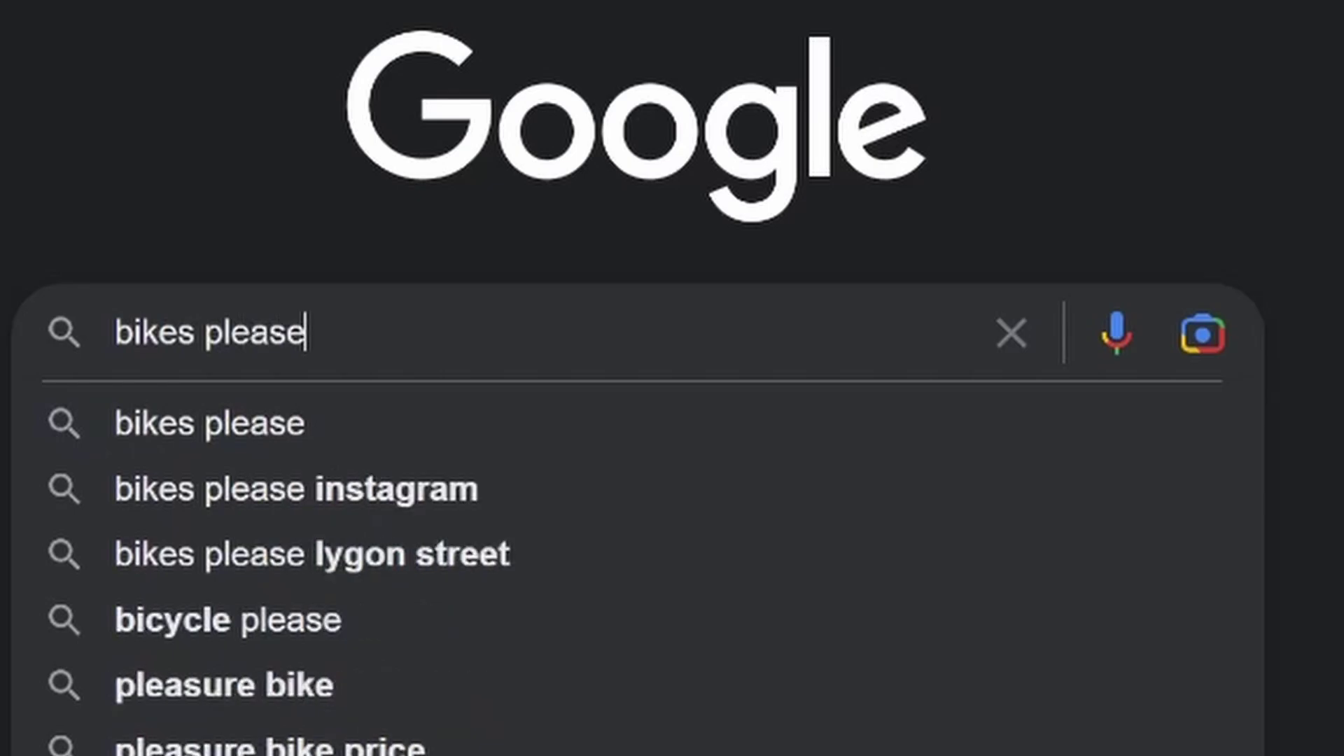
{"action": "key", "text": "Return"}
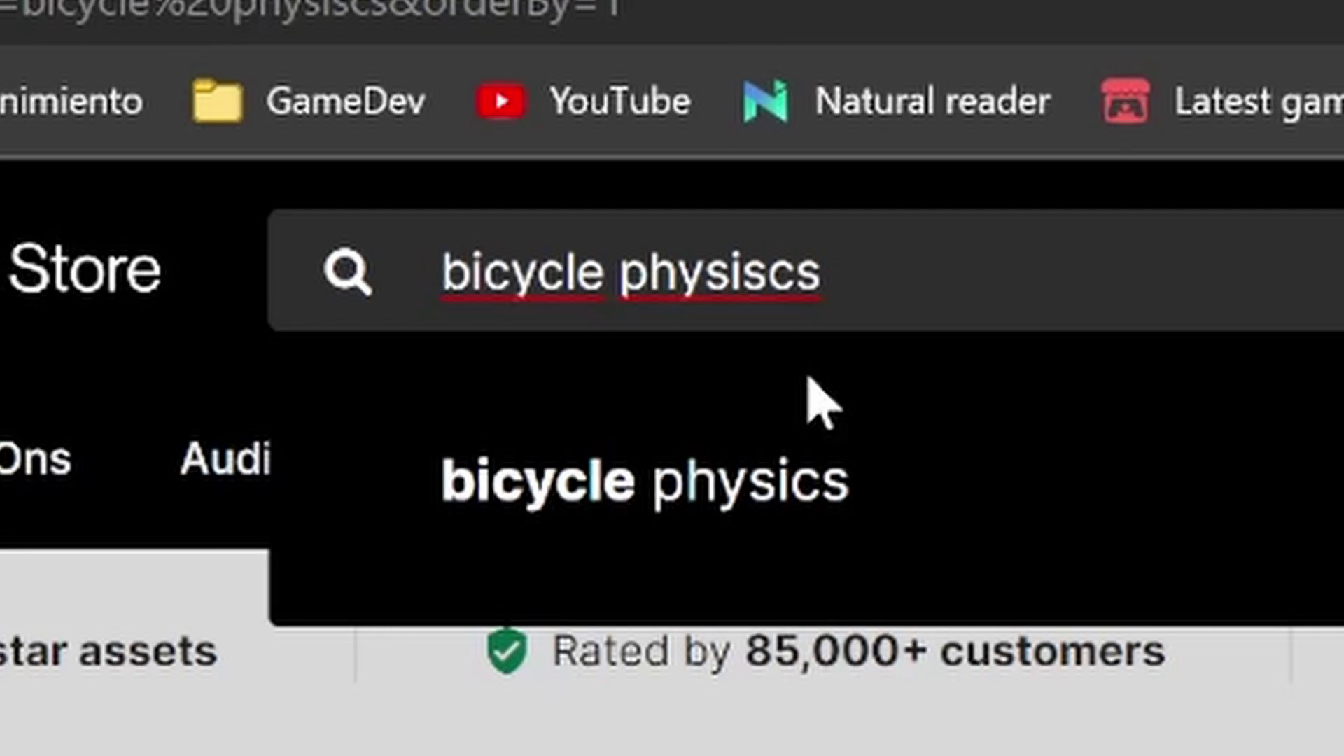
Run the 'bicycle physics' store search from the suggestion and scroll down the results
{"action": "left_click", "coordinate": [742, 481]}
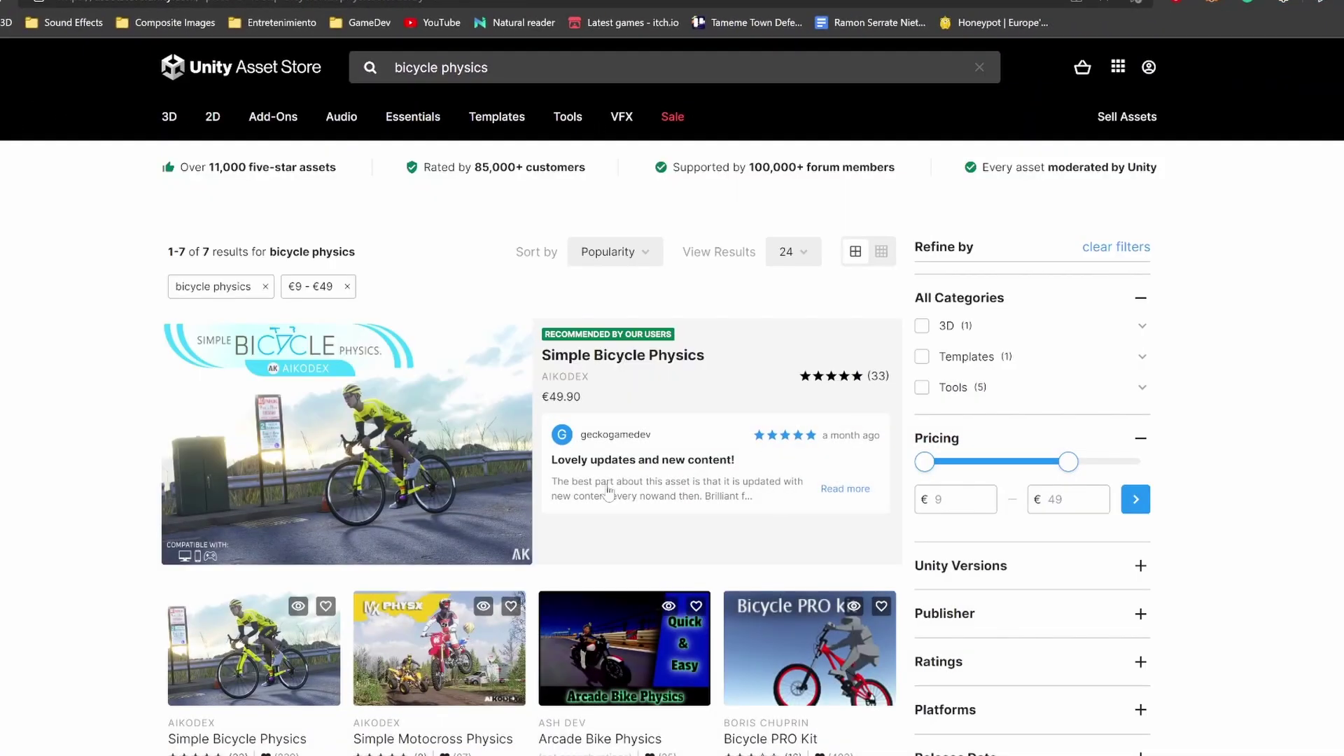
{"action": "scroll", "coordinate": [380, 425], "scroll_direction": "down", "scroll_amount": 3}
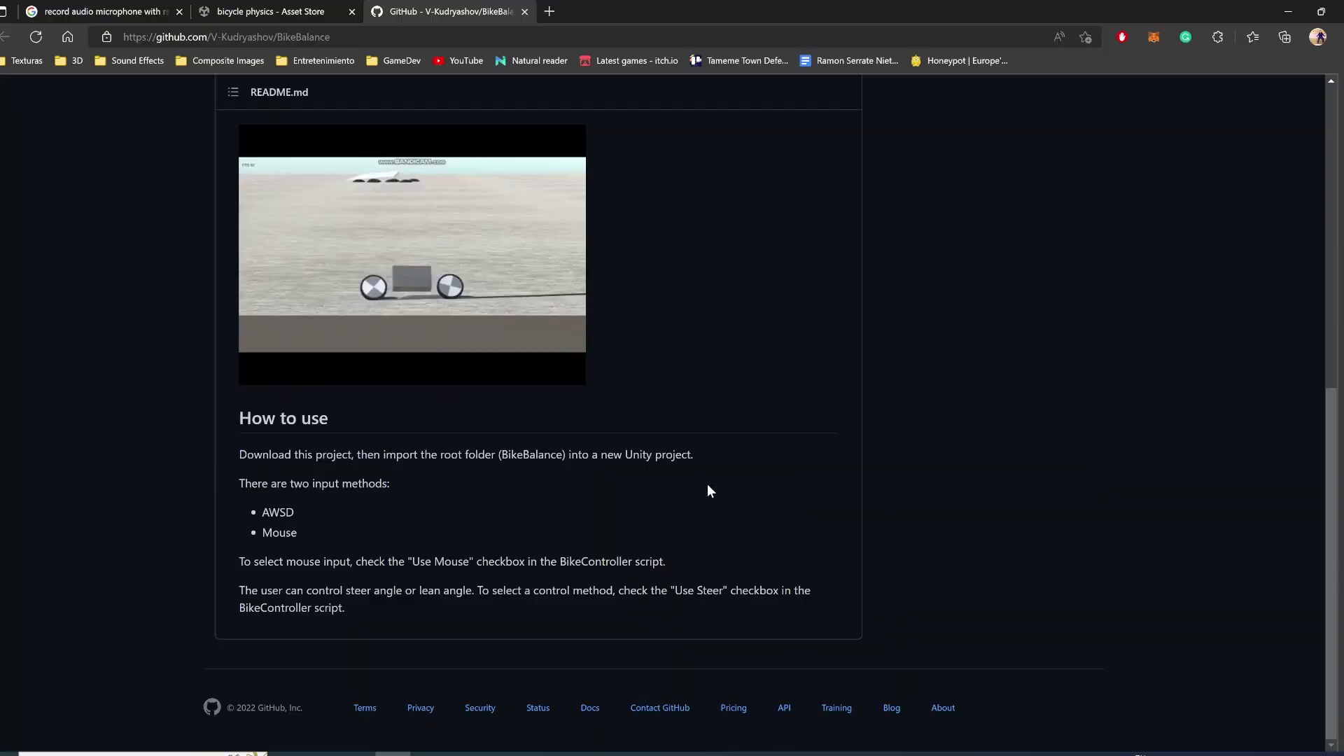
Scroll the BikeBalance README to its How to use section
{"action": "scroll", "coordinate": [135, 599], "scroll_direction": "up", "scroll_amount": 4}
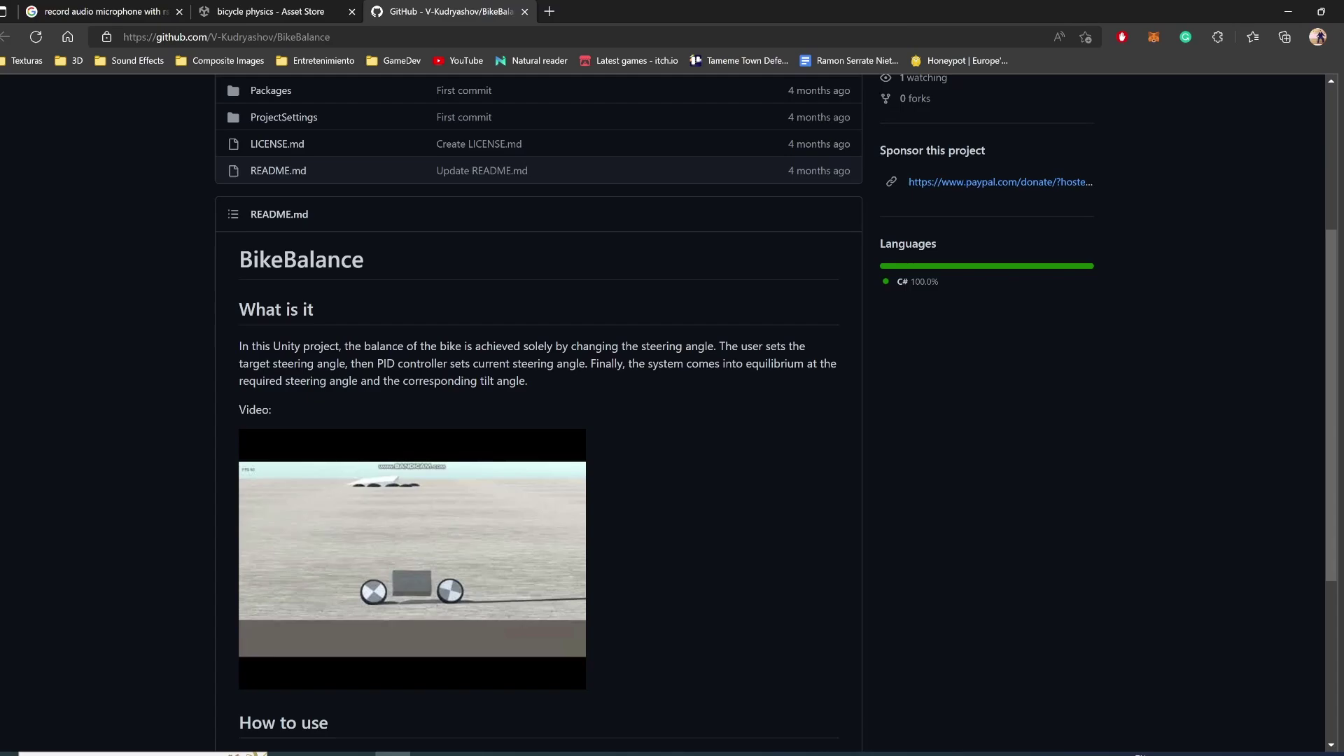
{"action": "scroll", "coordinate": [402, 505], "scroll_direction": "down", "scroll_amount": 4}
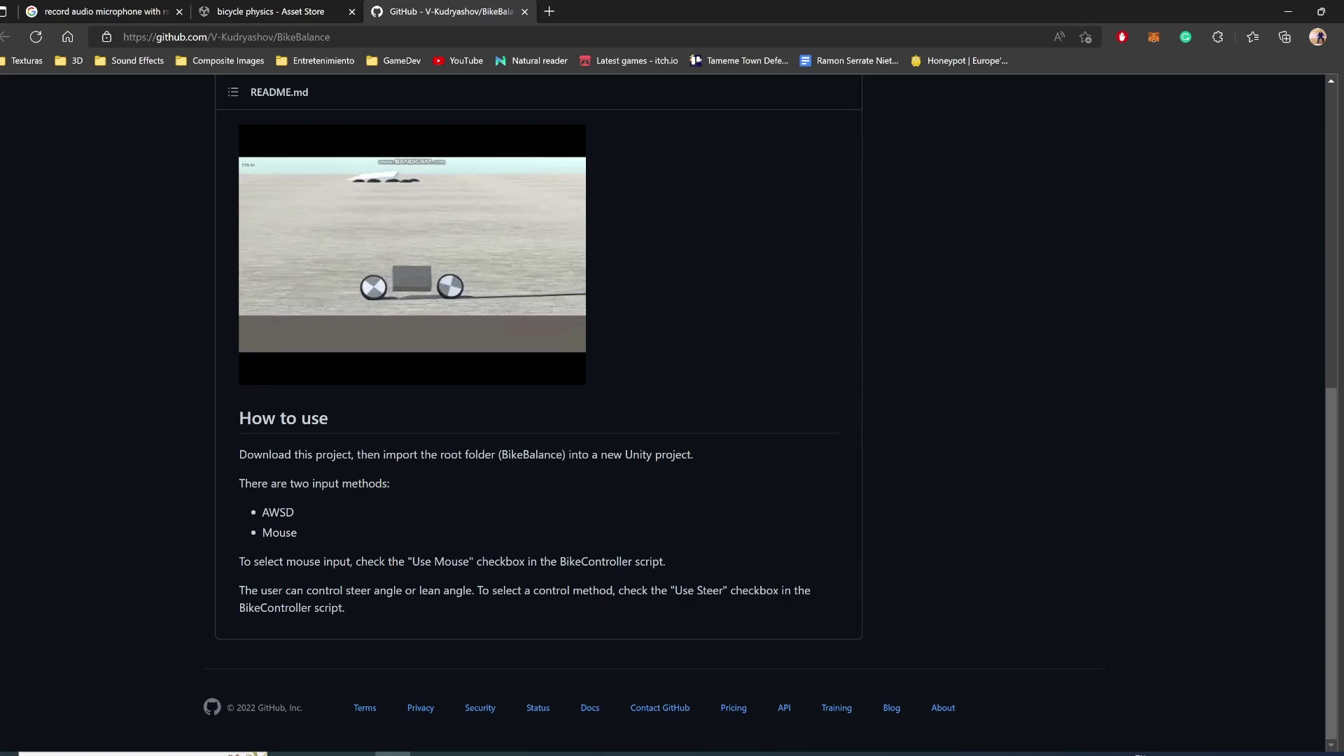
Read BikeController.cs from Init through setLean, setSteer and the Wheel and Geometry classes
{"action": "key", "text": "alt+Tab"}
{"action": "key", "text": "Down"}
{"action": "key", "text": "Down"}
{"action": "key", "text": "Down"}
{"action": "key", "text": "Down"}
{"action": "key", "text": "Down"}
{"action": "key", "text": "Down"}
{"action": "key", "text": "Down"}
{"action": "key", "text": "Down"}
{"action": "key", "text": "Down"}
{"action": "key", "text": "Down"}
{"action": "key", "text": "Down"}
{"action": "key", "text": "Down"}
{"action": "key", "text": "Down"}
{"action": "key", "text": "Down"}
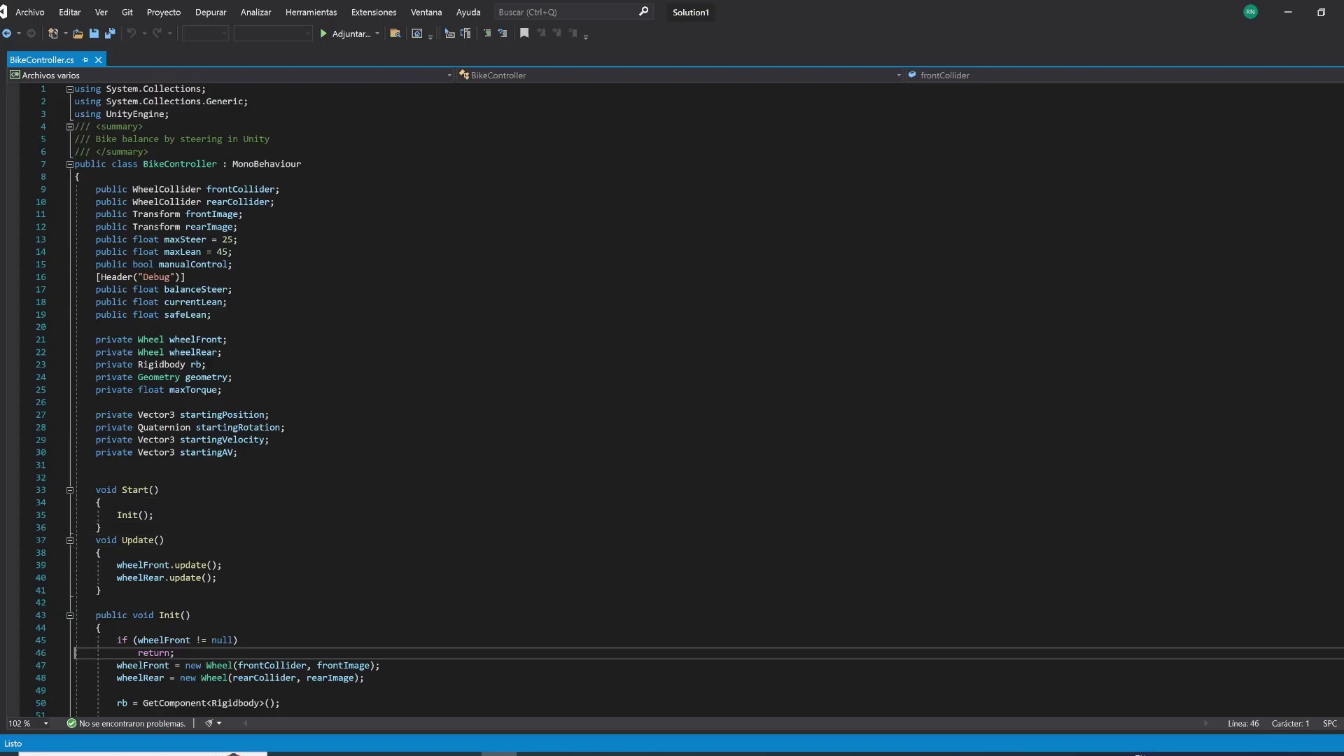
{"action": "key", "text": "Down"}
{"action": "key", "text": "Down"}
{"action": "key", "text": "Down"}
{"action": "key", "text": "Down"}
{"action": "key", "text": "Down"}
{"action": "key", "text": "Down"}
{"action": "key", "text": "Down"}
{"action": "key", "text": "Down"}
{"action": "key", "text": "Down"}
{"action": "key", "text": "Down"}
{"action": "key", "text": "Down"}
{"action": "key", "text": "Down"}
{"action": "key", "text": "Down"}
{"action": "key", "text": "Down"}
{"action": "key", "text": "Down"}
{"action": "key", "text": "Down"}
{"action": "key", "text": "Down"}
{"action": "key", "text": "Down"}
{"action": "key", "text": "Down"}
{"action": "key", "text": "Down"}
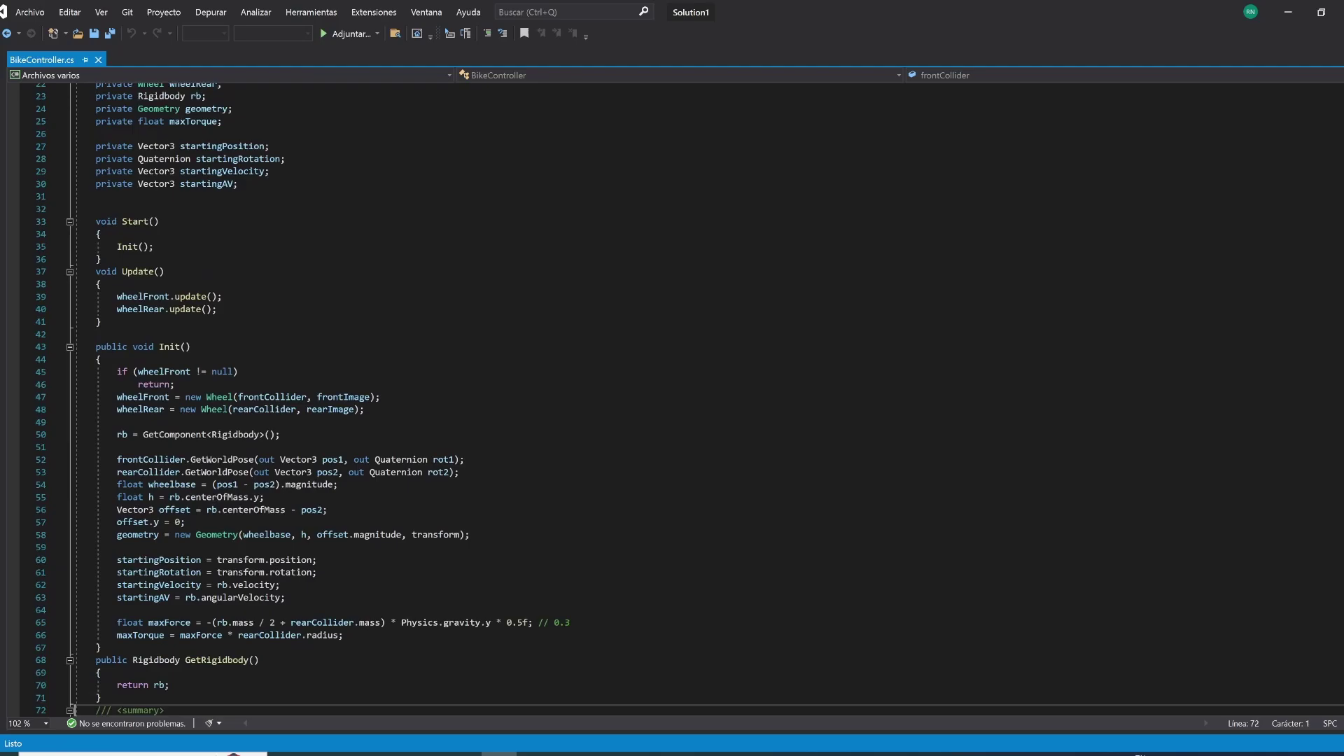
{"action": "key", "text": "Down"}
{"action": "key", "text": "Down"}
{"action": "key", "text": "Down"}
{"action": "key", "text": "Down"}
{"action": "key", "text": "Down"}
{"action": "key", "text": "Down"}
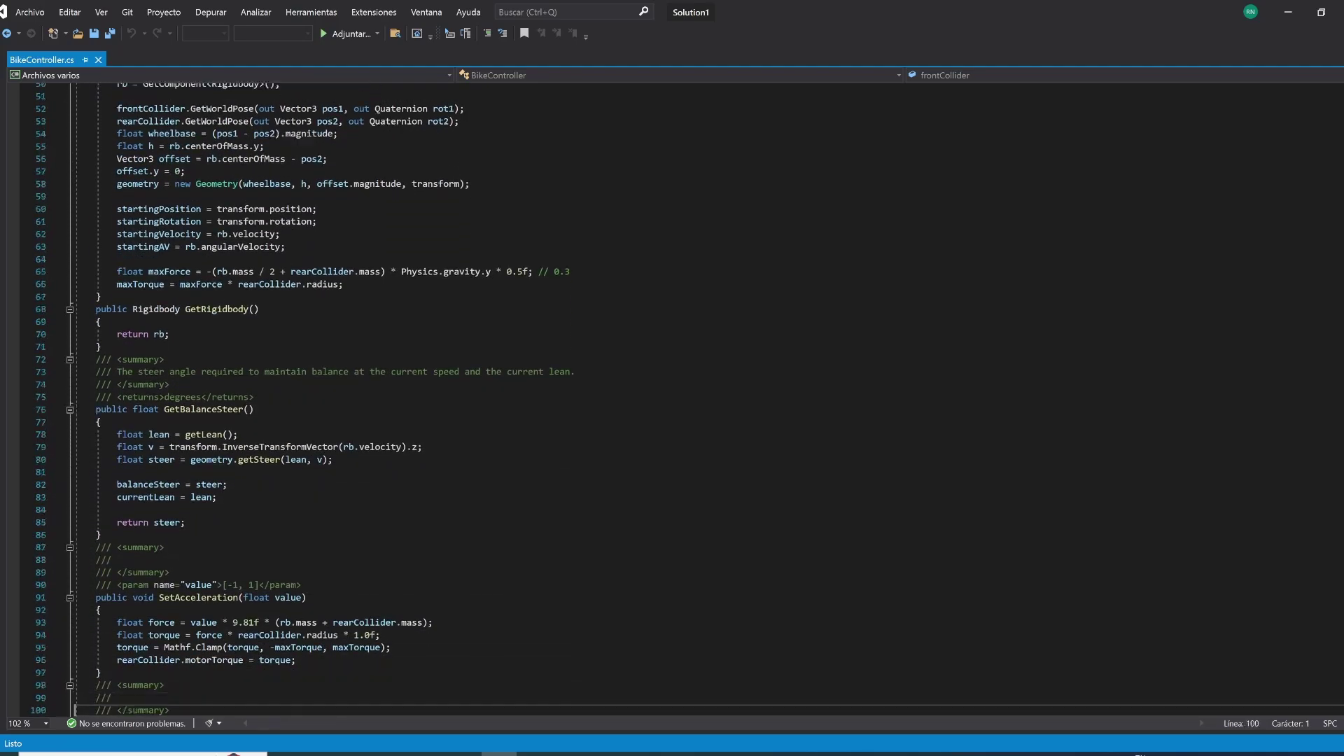
{"action": "key", "text": "Down"}
{"action": "key", "text": "Down"}
{"action": "key", "text": "Down"}
{"action": "key", "text": "Down"}
{"action": "key", "text": "Down"}
{"action": "key", "text": "Down"}
{"action": "key", "text": "Down"}
{"action": "key", "text": "Down"}
{"action": "key", "text": "Down"}
{"action": "key", "text": "Down"}
{"action": "key", "text": "Down"}
{"action": "key", "text": "Down"}
{"action": "key", "text": "Down"}
{"action": "key", "text": "Down"}
{"action": "key", "text": "Down"}
{"action": "key", "text": "Down"}
{"action": "key", "text": "Down"}
{"action": "key", "text": "Down"}
{"action": "key", "text": "Down"}
{"action": "key", "text": "Down"}
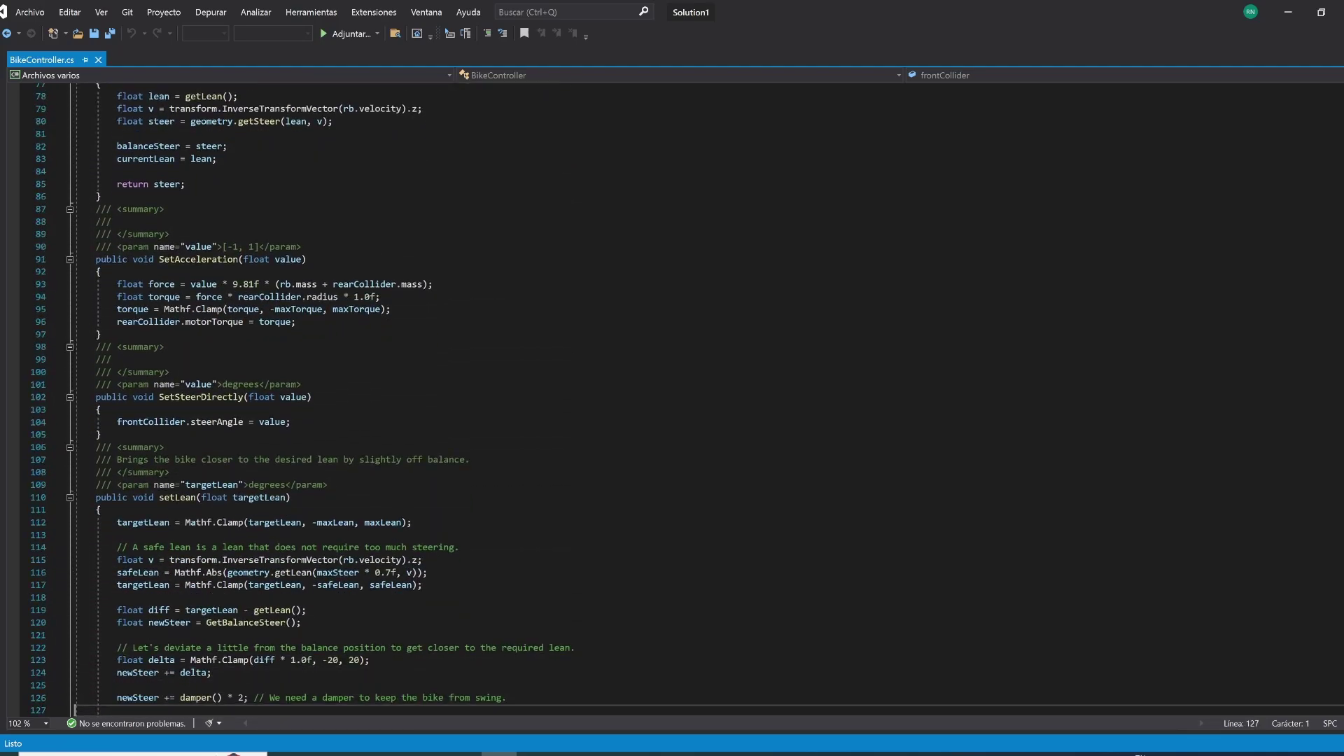
{"action": "key", "text": "Down"}
{"action": "key", "text": "Down"}
{"action": "key", "text": "Down"}
{"action": "key", "text": "Down"}
{"action": "key", "text": "Down"}
{"action": "key", "text": "Down"}
{"action": "key", "text": "Down"}
{"action": "key", "text": "Down"}
{"action": "key", "text": "Down"}
{"action": "key", "text": "Down"}
{"action": "key", "text": "Down"}
{"action": "key", "text": "Down"}
{"action": "key", "text": "Down"}
{"action": "key", "text": "Down"}
{"action": "key", "text": "Down"}
{"action": "key", "text": "Down"}
{"action": "key", "text": "Down"}
{"action": "key", "text": "Down"}
{"action": "key", "text": "Down"}
{"action": "key", "text": "Down"}
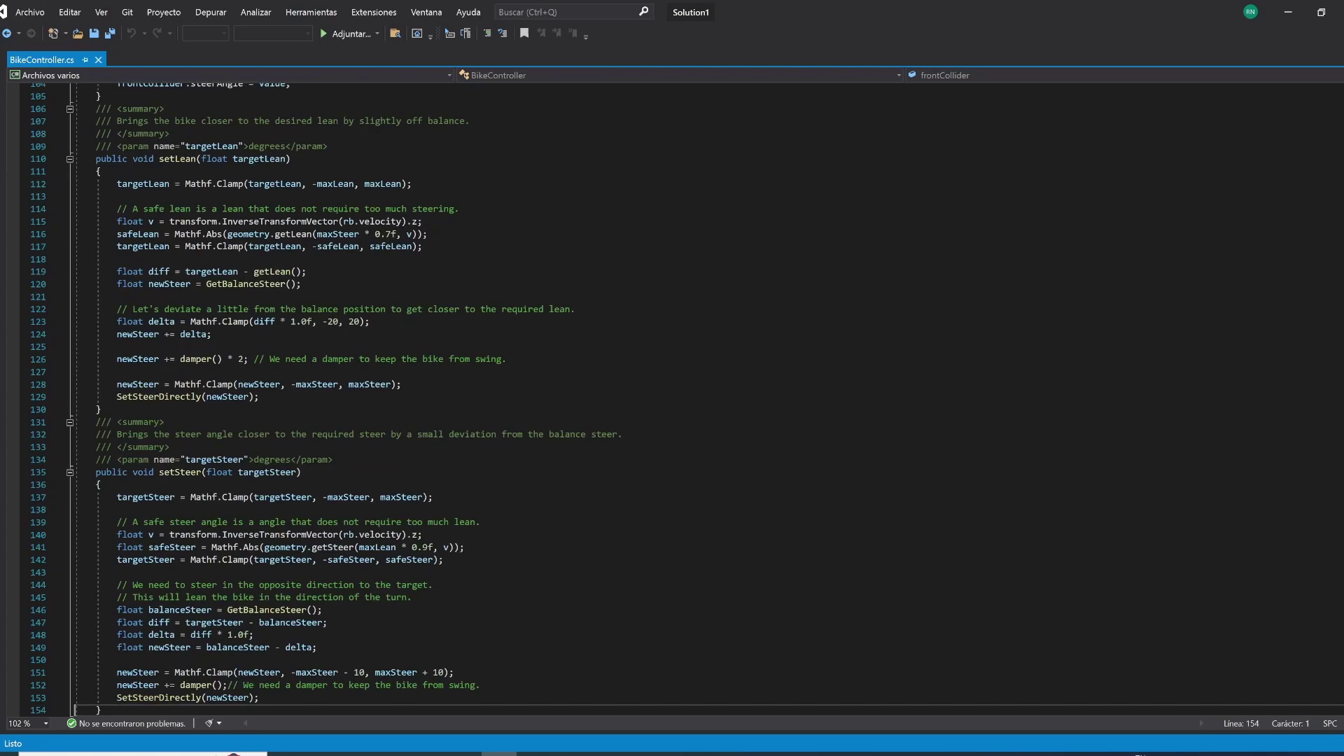
{"action": "key", "text": "Down"}
{"action": "key", "text": "Down"}
{"action": "key", "text": "Down"}
{"action": "key", "text": "Down"}
{"action": "key", "text": "Down"}
{"action": "key", "text": "Down"}
{"action": "key", "text": "Down"}
{"action": "key", "text": "Down"}
{"action": "key", "text": "Down"}
{"action": "key", "text": "Down"}
{"action": "key", "text": "Down"}
{"action": "key", "text": "Down"}
{"action": "key", "text": "Down"}
{"action": "key", "text": "Down"}
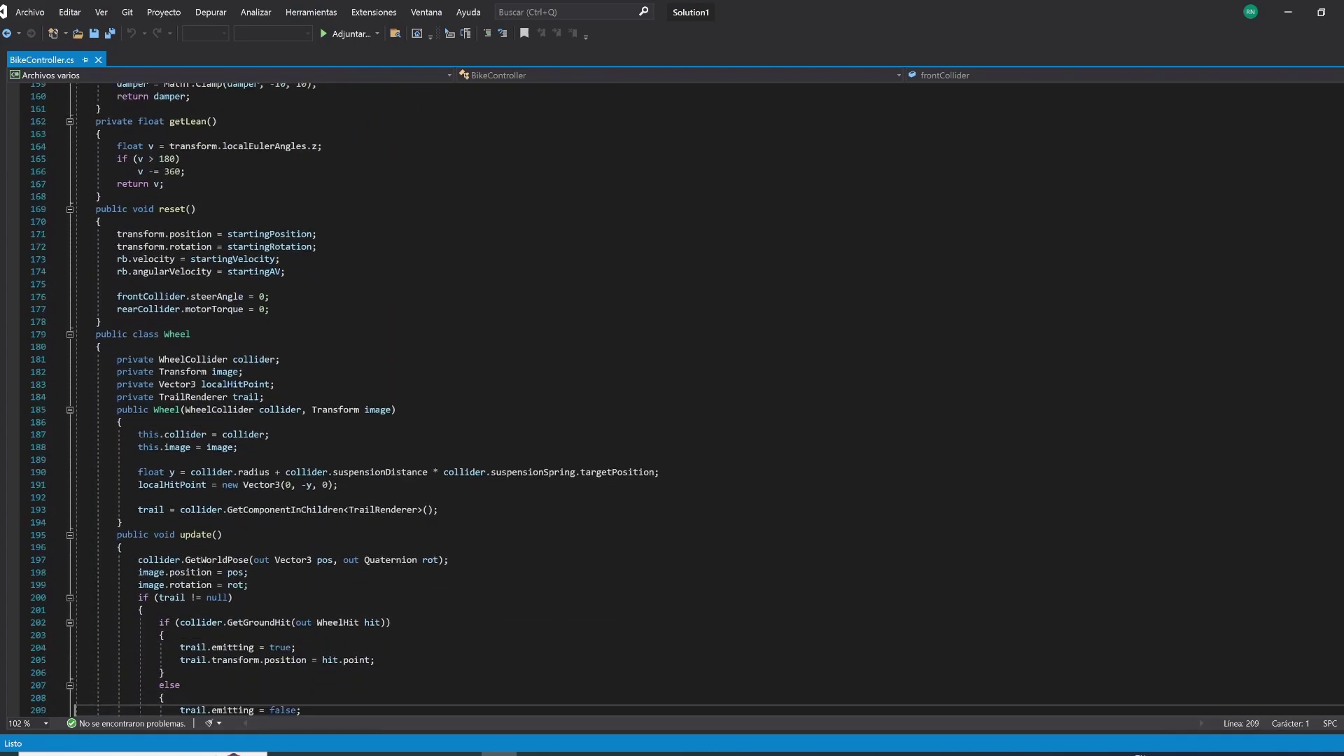
{"action": "key", "text": "Down"}
{"action": "key", "text": "Down"}
{"action": "key", "text": "Down"}
{"action": "key", "text": "Down"}
{"action": "key", "text": "Down"}
{"action": "key", "text": "Down"}
{"action": "key", "text": "Down"}
{"action": "key", "text": "Down"}
{"action": "key", "text": "Down"}
{"action": "key", "text": "Down"}
{"action": "key", "text": "Down"}
{"action": "key", "text": "Down"}
{"action": "key", "text": "Down"}
{"action": "key", "text": "Down"}
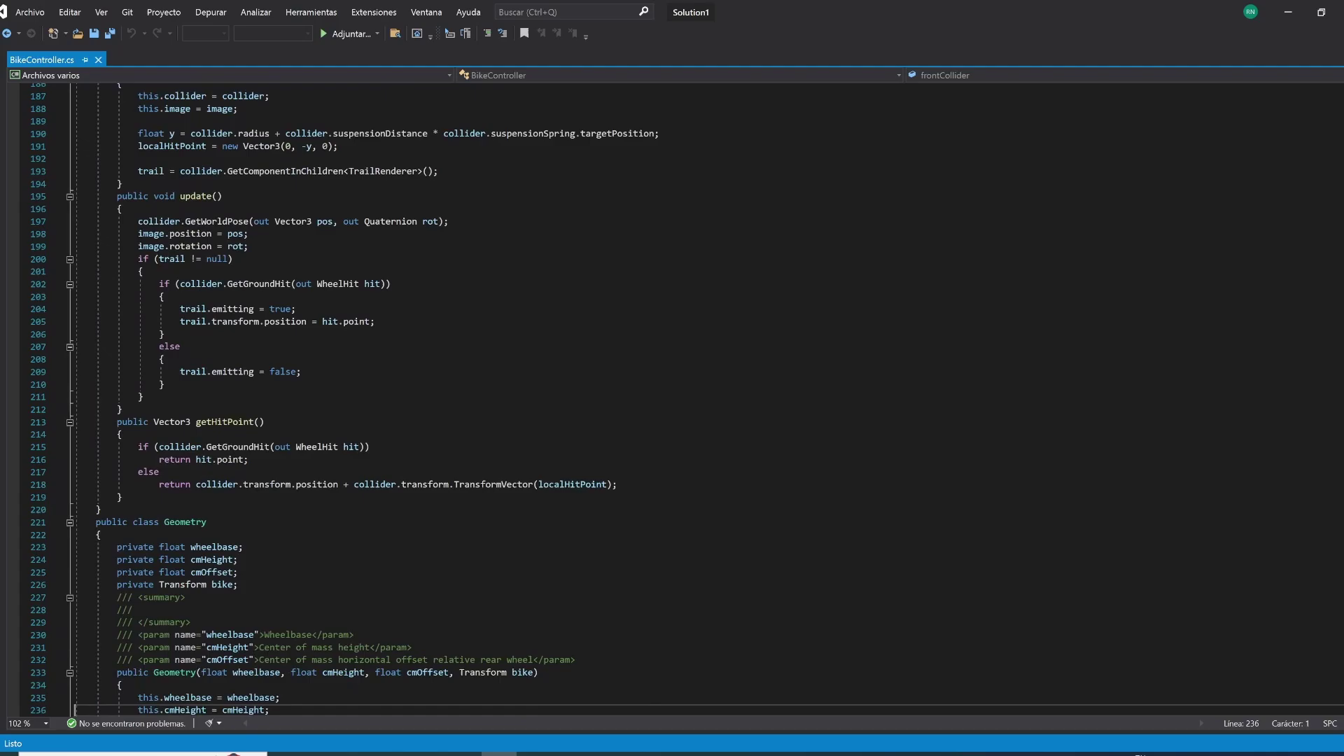
{"action": "key", "text": "Down"}
{"action": "key", "text": "Down"}
{"action": "key", "text": "Down"}
{"action": "key", "text": "Down"}
{"action": "key", "text": "Down"}
{"action": "key", "text": "Down"}
{"action": "key", "text": "Down"}
{"action": "key", "text": "Down"}
{"action": "key", "text": "Down"}
{"action": "key", "text": "Down"}
{"action": "key", "text": "Down"}
{"action": "key", "text": "Down"}
{"action": "key", "text": "Down"}
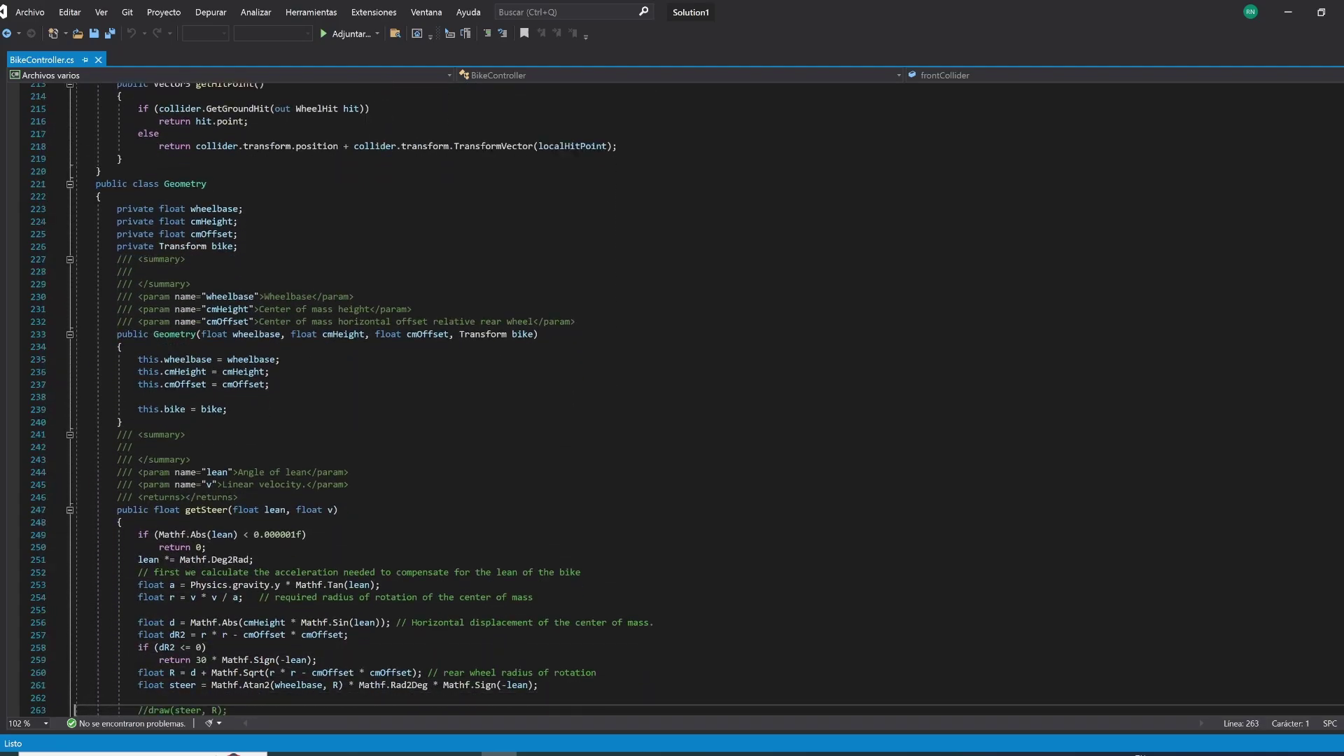
{"action": "key", "text": "Down"}
{"action": "key", "text": "Down"}
{"action": "key", "text": "Down"}
{"action": "key", "text": "Down"}
{"action": "key", "text": "Down"}
{"action": "key", "text": "Down"}
{"action": "key", "text": "Down"}
{"action": "key", "text": "Down"}
{"action": "key", "text": "Down"}
{"action": "key", "text": "Down"}
{"action": "key", "text": "Down"}
{"action": "key", "text": "Down"}
{"action": "key", "text": "Down"}
{"action": "key", "text": "Down"}
{"action": "key", "text": "Down"}
{"action": "key", "text": "Down"}
{"action": "key", "text": "Down"}
{"action": "key", "text": "Down"}
{"action": "key", "text": "Down"}
{"action": "key", "text": "Down"}
{"action": "key", "text": "Down"}
{"action": "key", "text": "Down"}
{"action": "key", "text": "Down"}
{"action": "key", "text": "Down"}
{"action": "key", "text": "Down"}
{"action": "key", "text": "Down"}
{"action": "key", "text": "Down"}
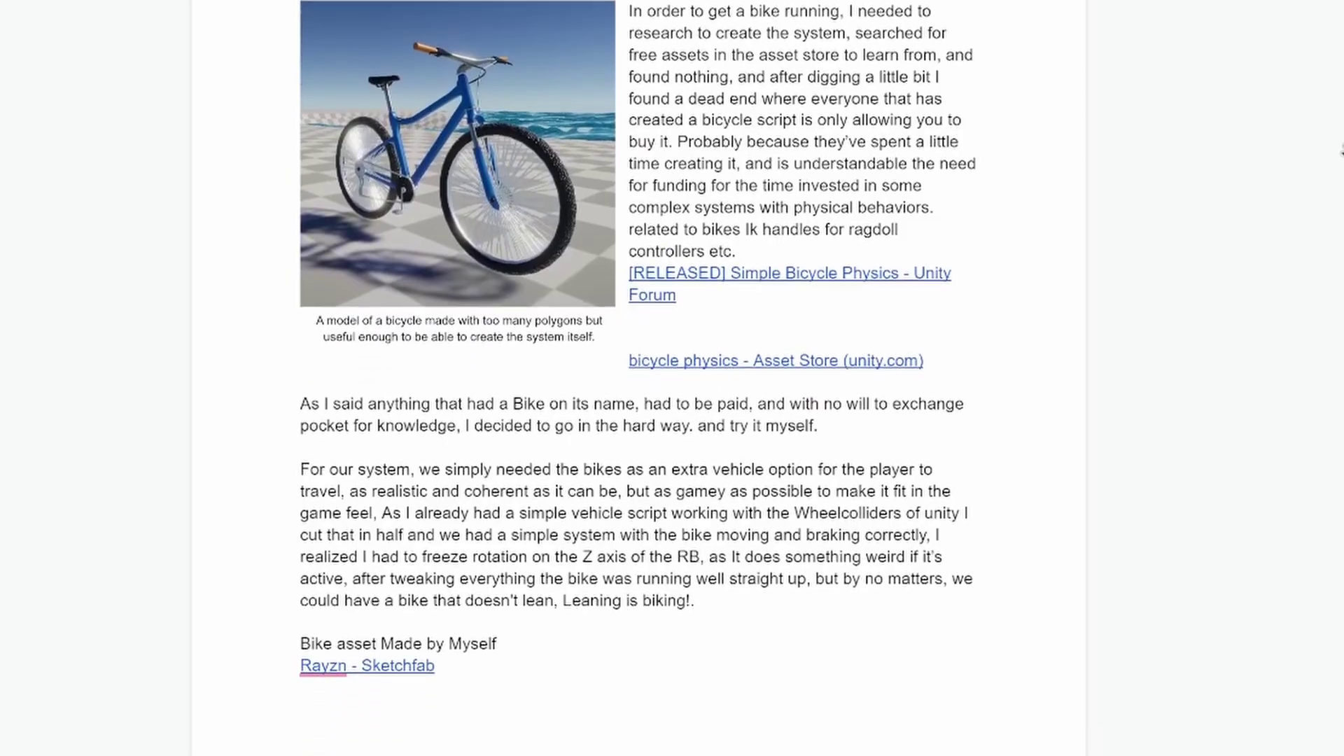
Scroll the doc from the Bike Balance/Steering notes down to the Wheel Collider screenshots
{"action": "scroll", "coordinate": [1340, 151], "scroll_direction": "down", "scroll_amount": 7}
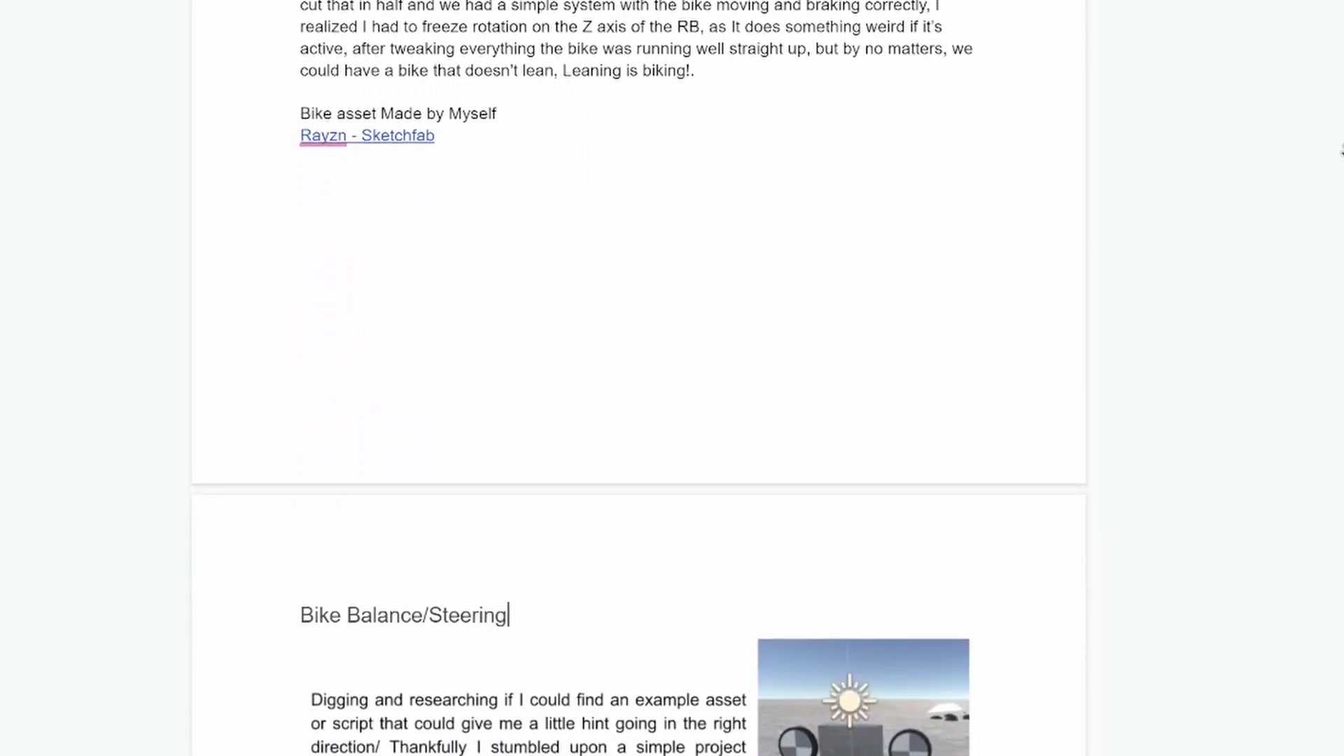
{"action": "scroll", "coordinate": [1341, 150], "scroll_direction": "down", "scroll_amount": 10}
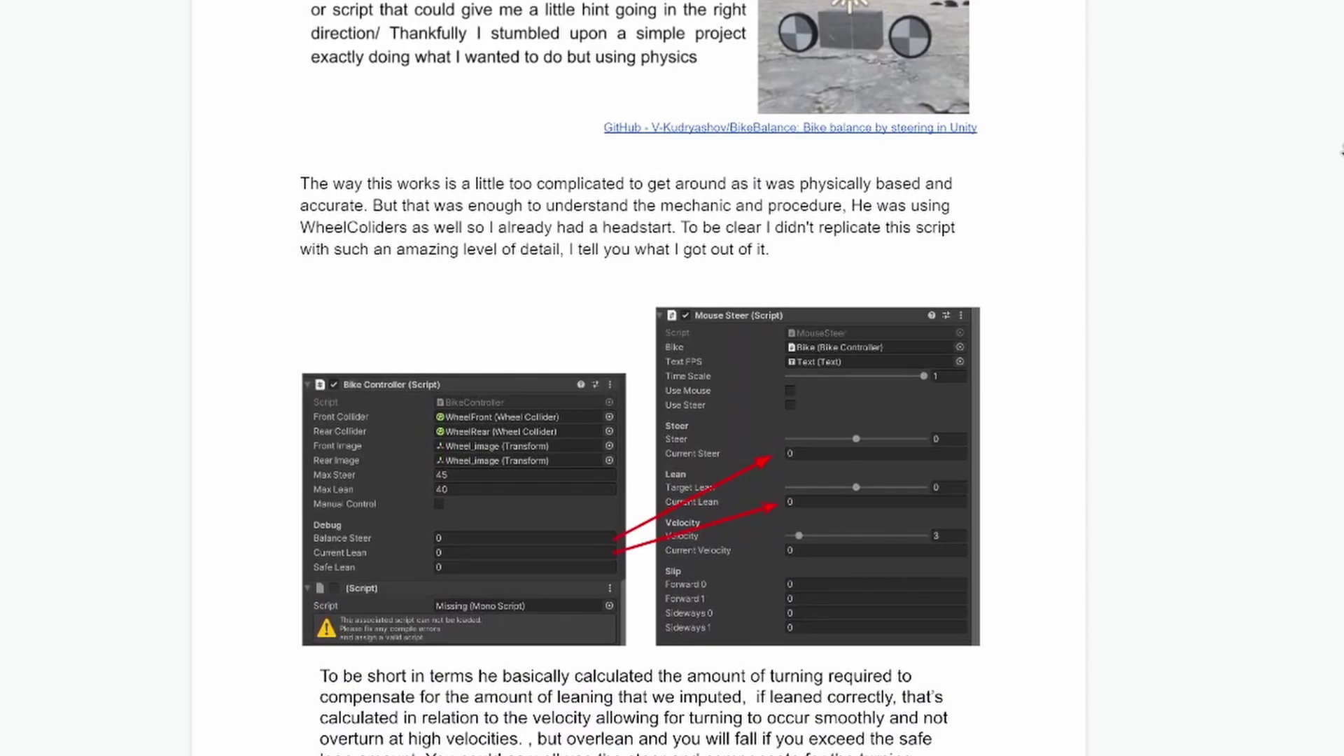
{"action": "scroll", "coordinate": [1341, 151], "scroll_direction": "down", "scroll_amount": 10}
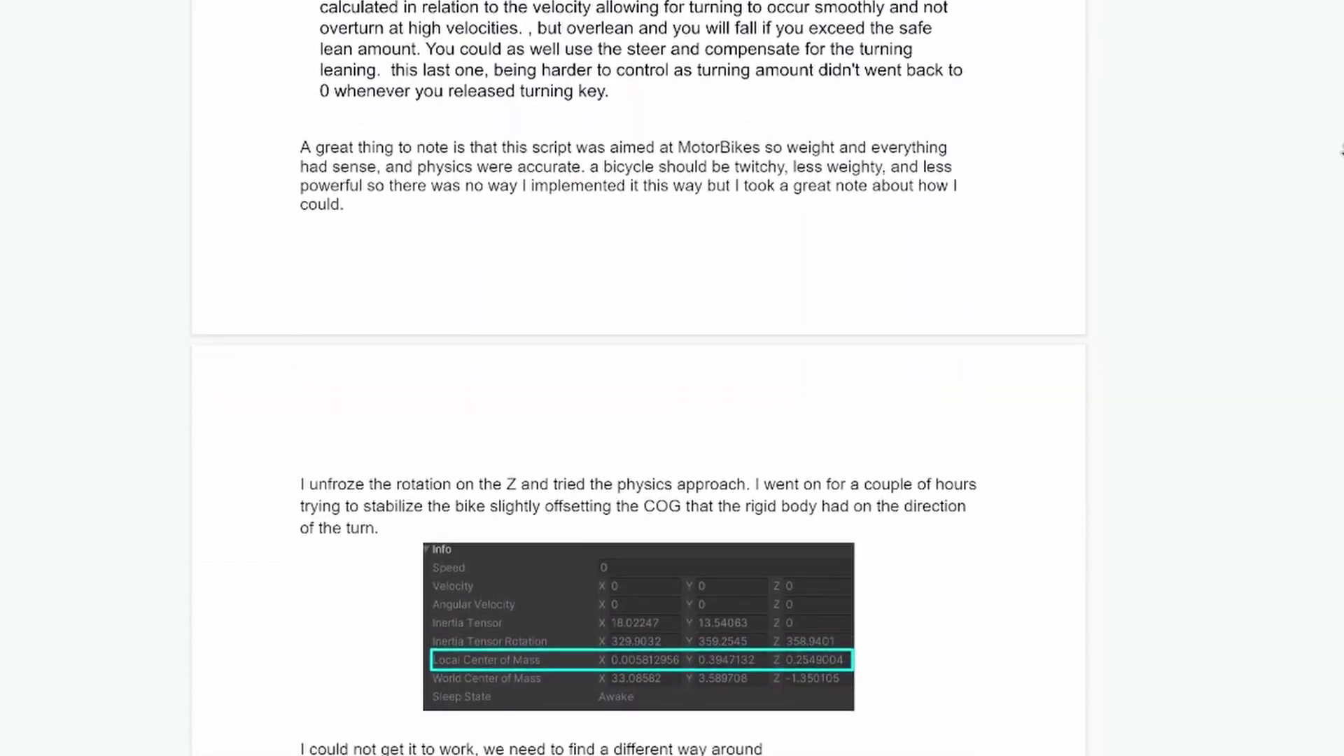
{"action": "scroll", "coordinate": [1340, 150], "scroll_direction": "down", "scroll_amount": 10}
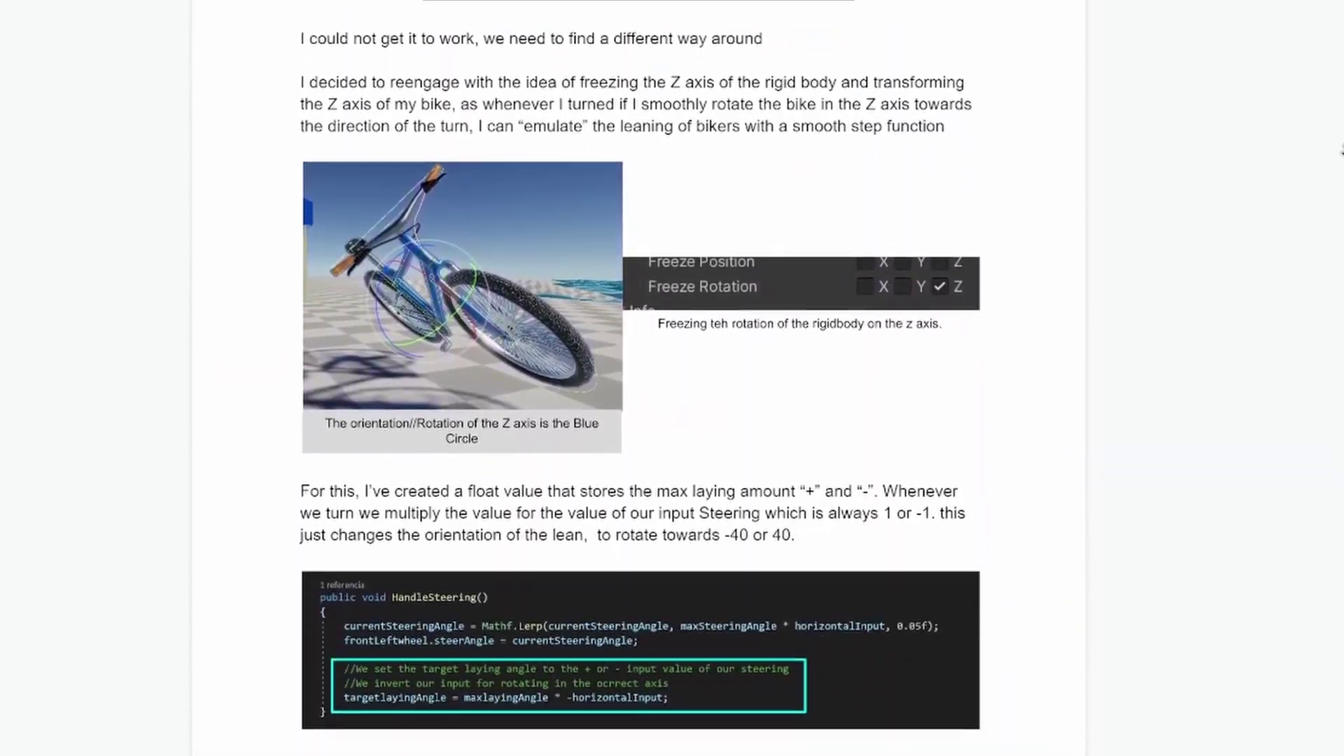
{"action": "scroll", "coordinate": [1340, 151], "scroll_direction": "down", "scroll_amount": 10}
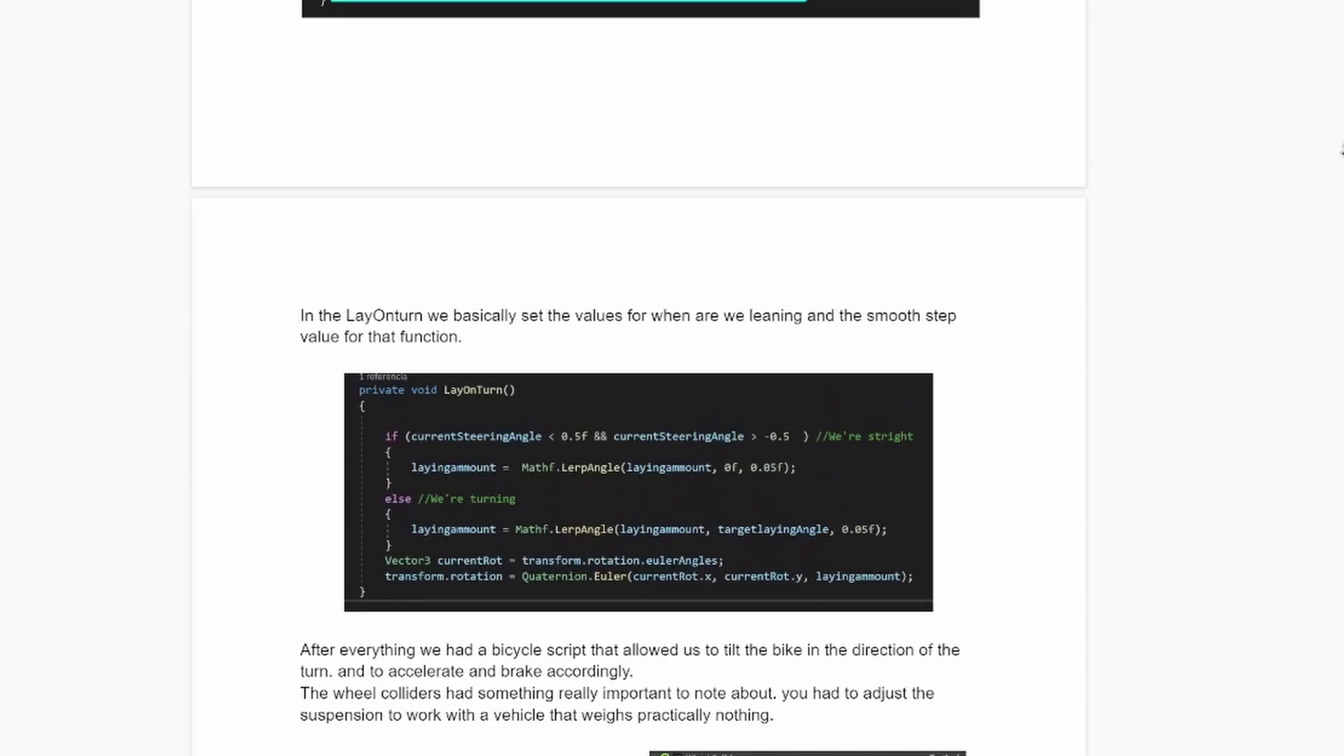
{"action": "scroll", "coordinate": [1340, 150], "scroll_direction": "down", "scroll_amount": 10}
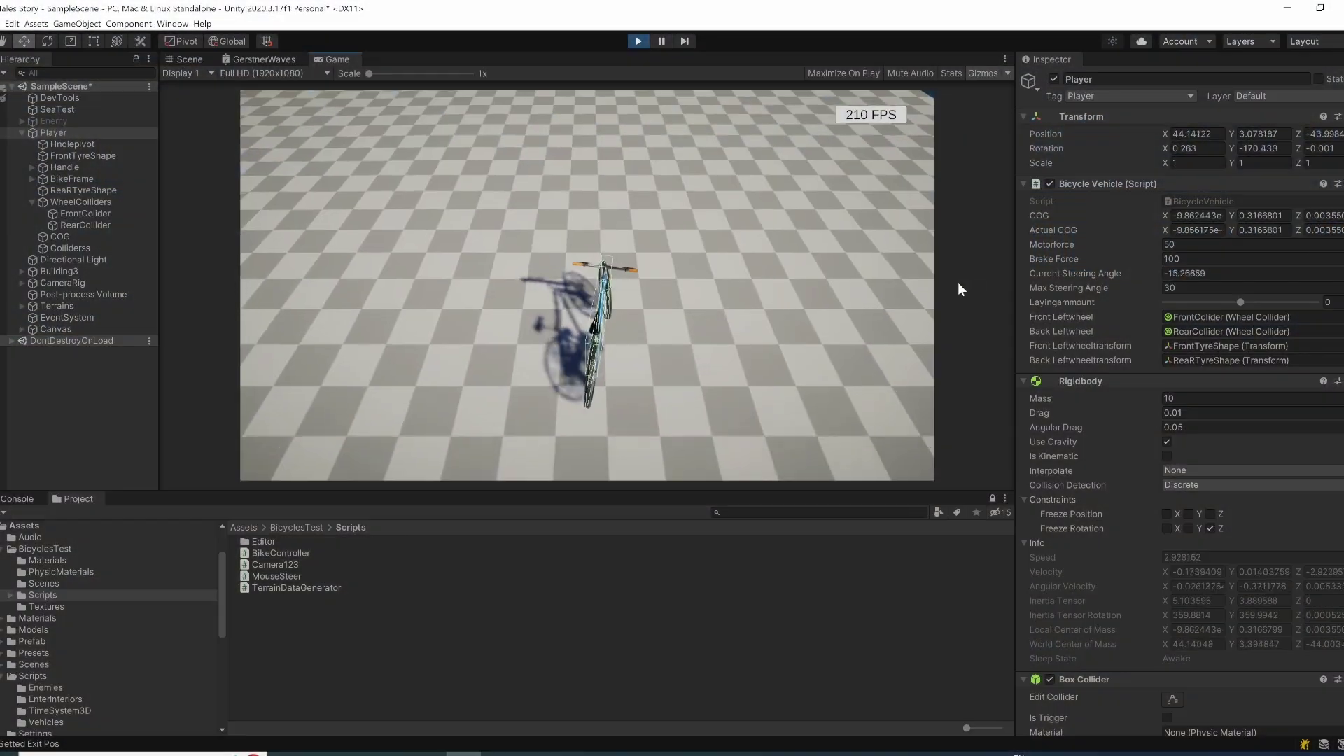
Raise Layingammount to 35, then sweep it from -40 to 40 to lean the bike
{"action": "left_click_drag", "start_coordinate": [1240, 303], "coordinate": [1308, 304]}
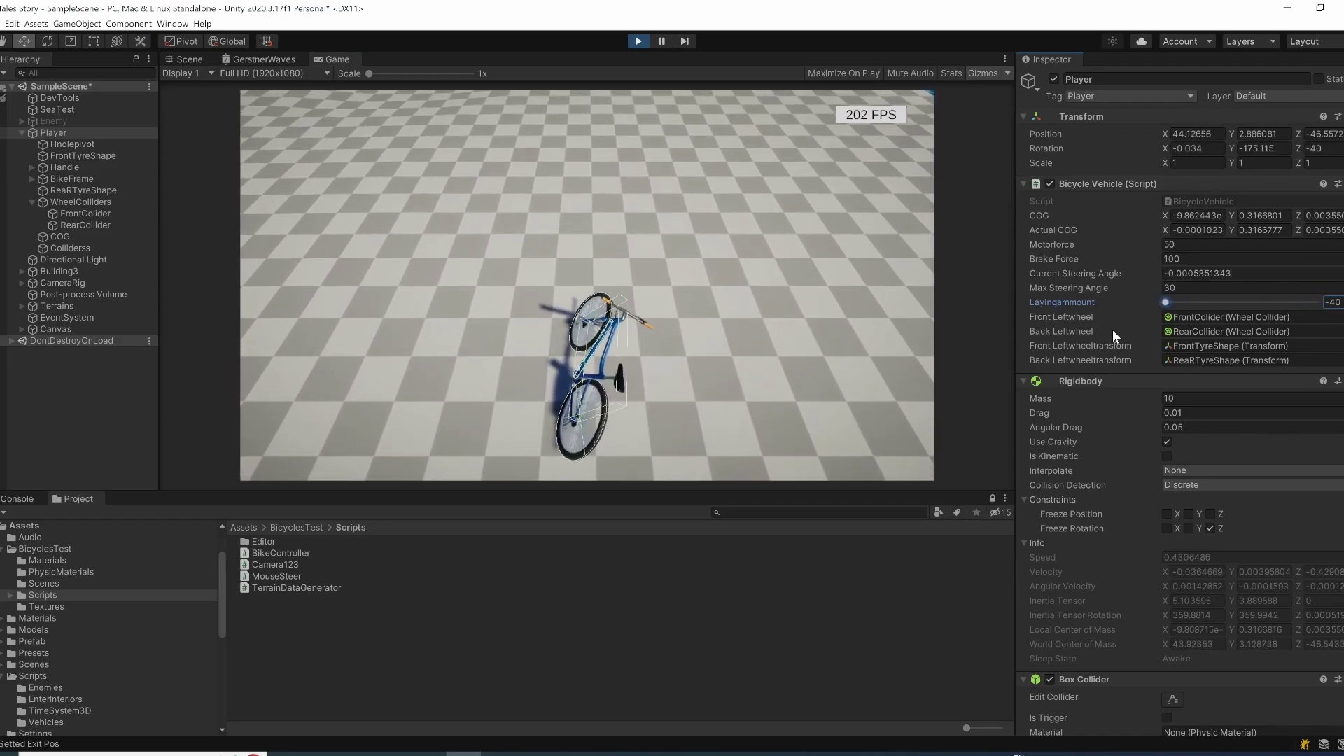
{"action": "left_click_drag", "start_coordinate": [1166, 302], "coordinate": [1321, 338]}
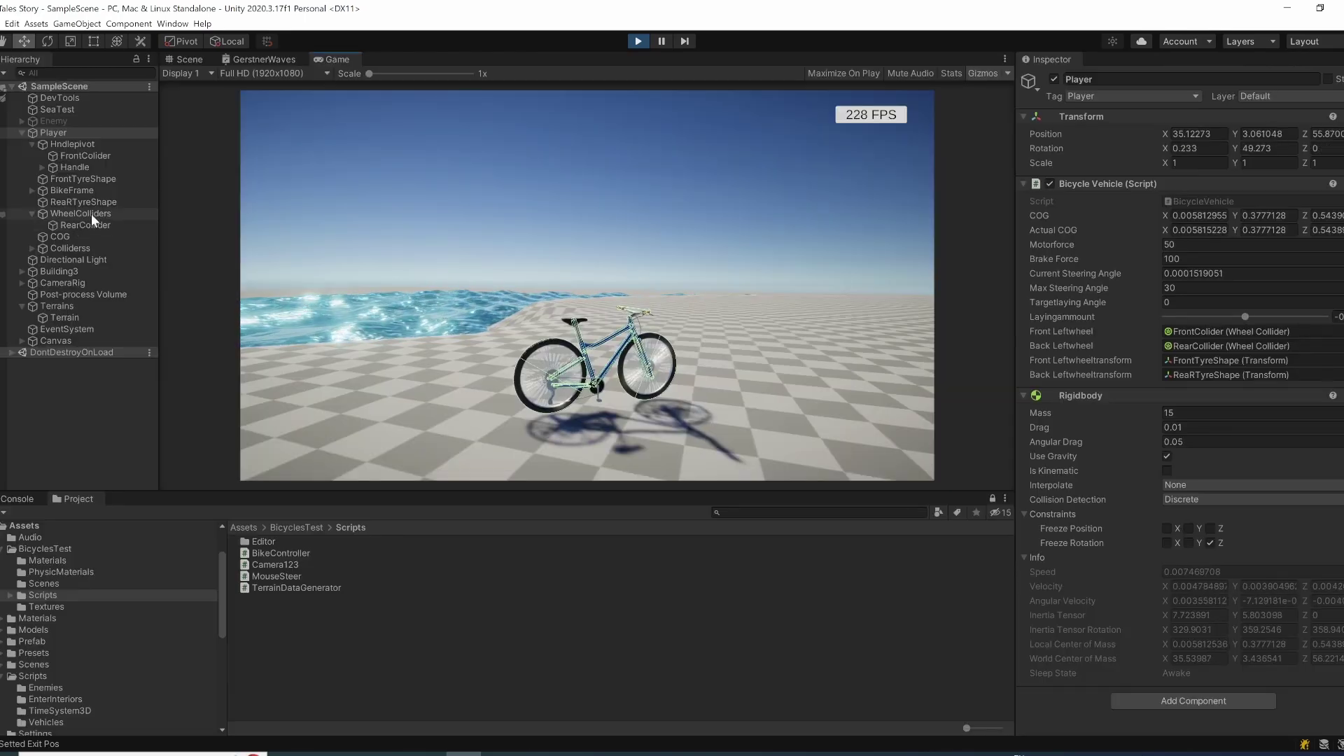
Give RearCollider's Forward Friction an Extremum Slip of 0.2 and Extremum Value of 2
{"action": "left_click", "coordinate": [92, 224]}
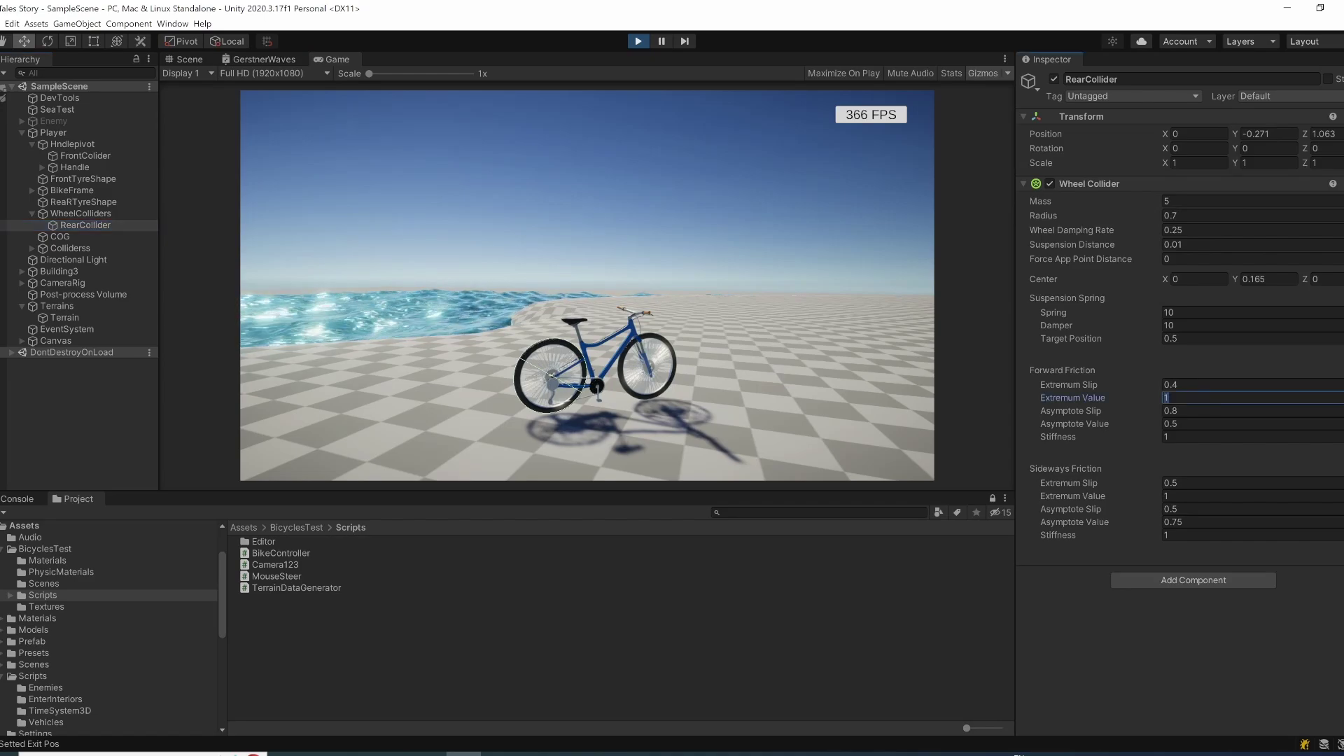
{"action": "left_click", "coordinate": [782, 251]}
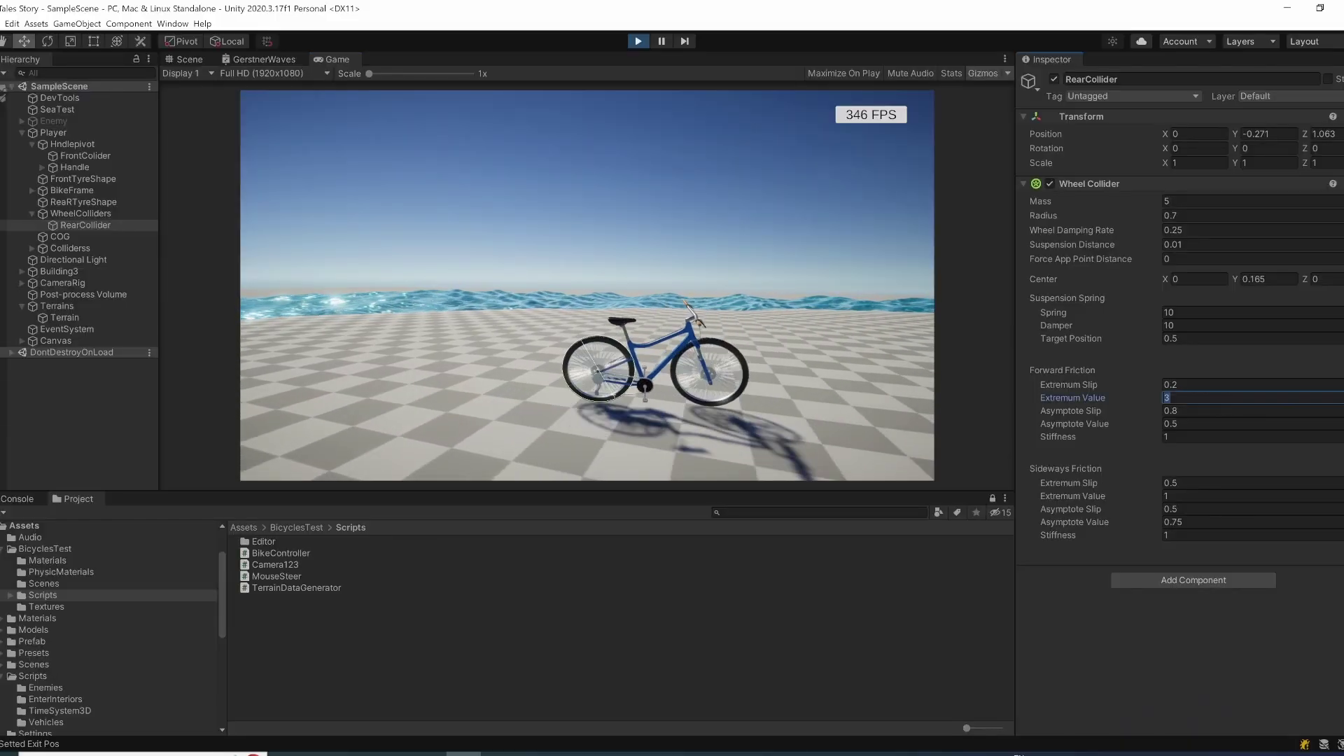
{"action": "left_click", "coordinate": [558, 273]}
{"action": "key", "text": "e"}
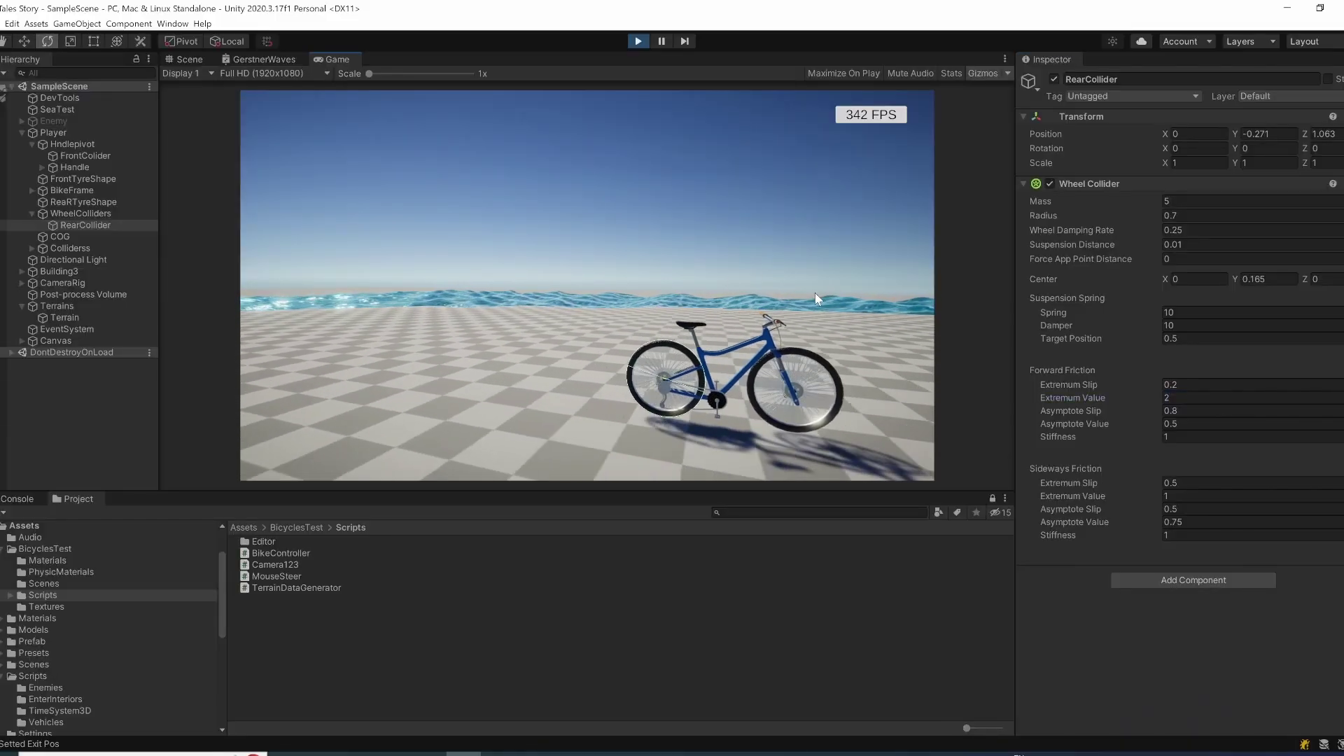